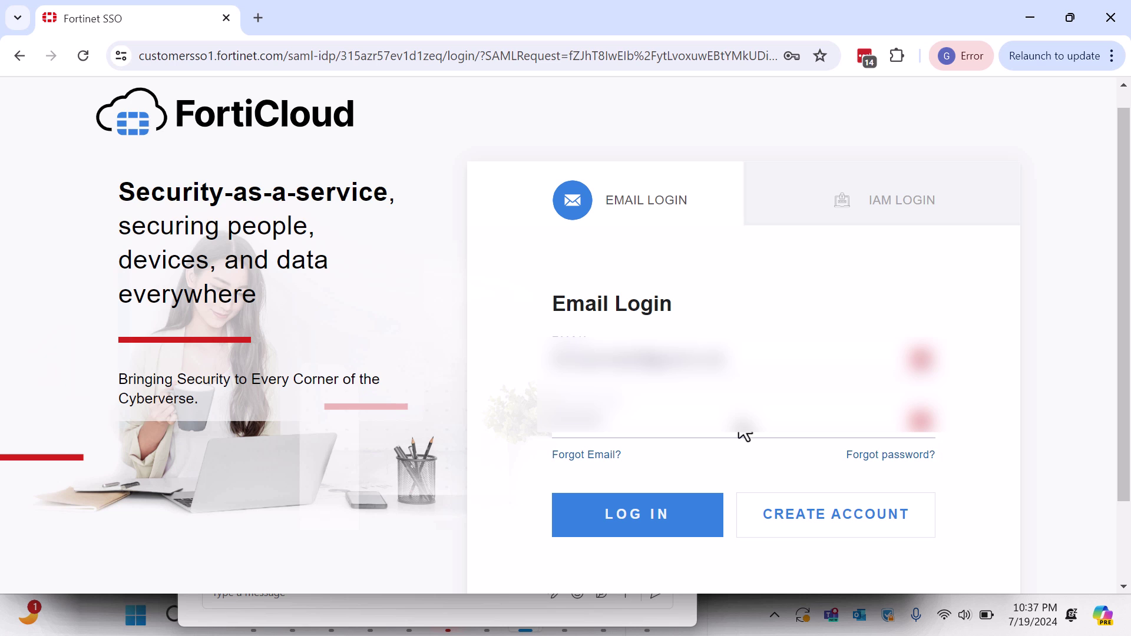
# Sign in to FortiCloud and open FortiToken Cloud from the full Cloud Services list
pyautogui.click(646, 528)
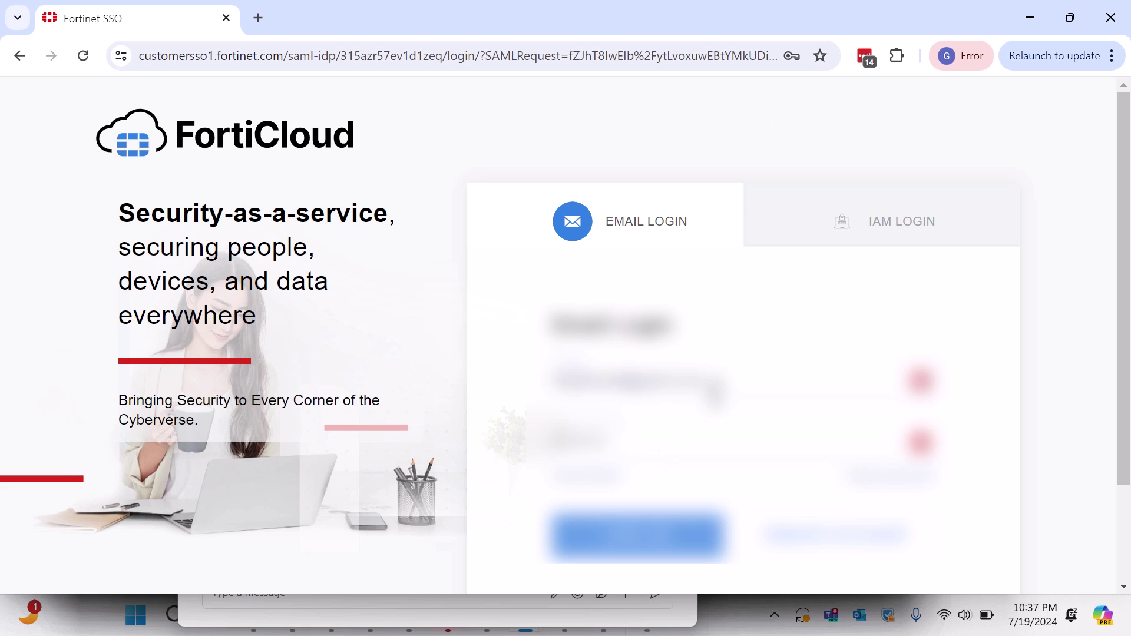
pyautogui.click(707, 384)
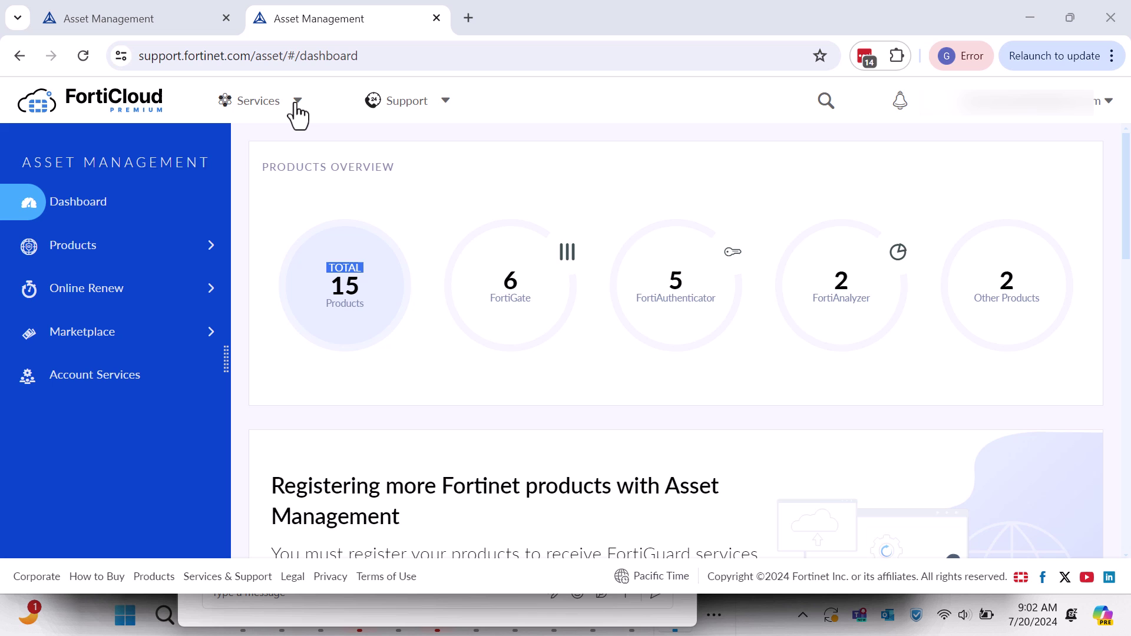
pyautogui.click(296, 104)
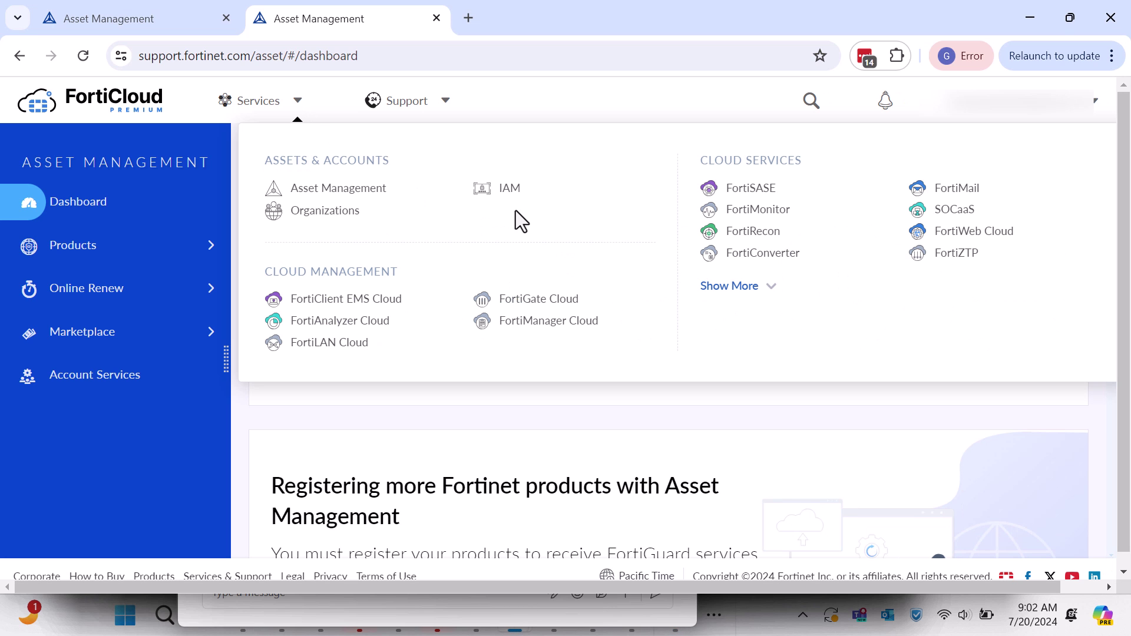
pyautogui.click(766, 289)
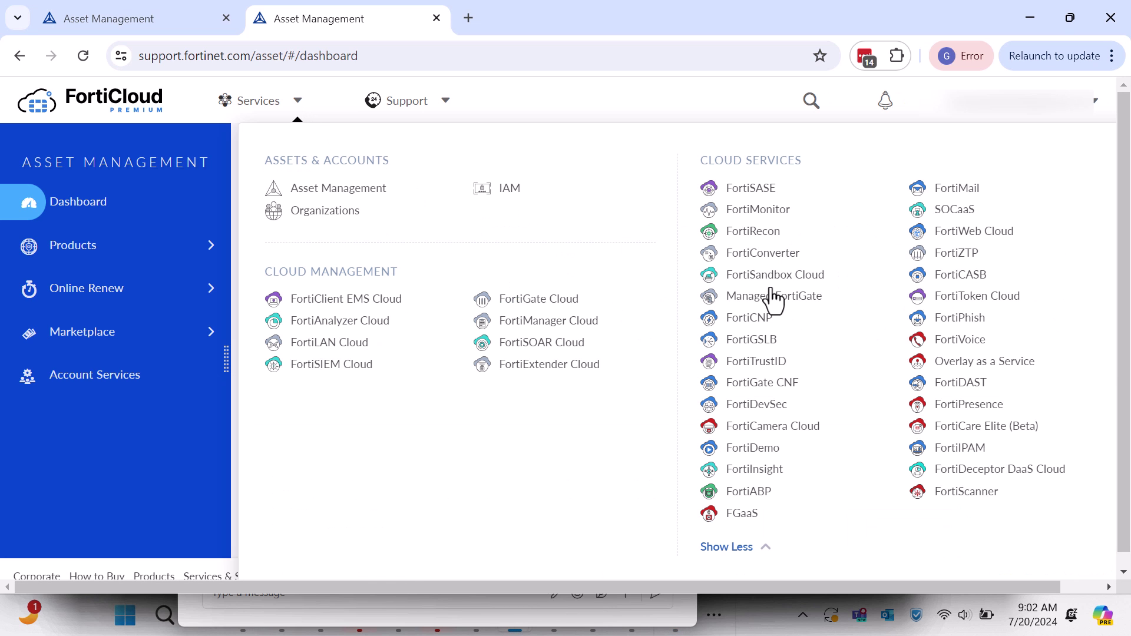
pyautogui.click(980, 302)
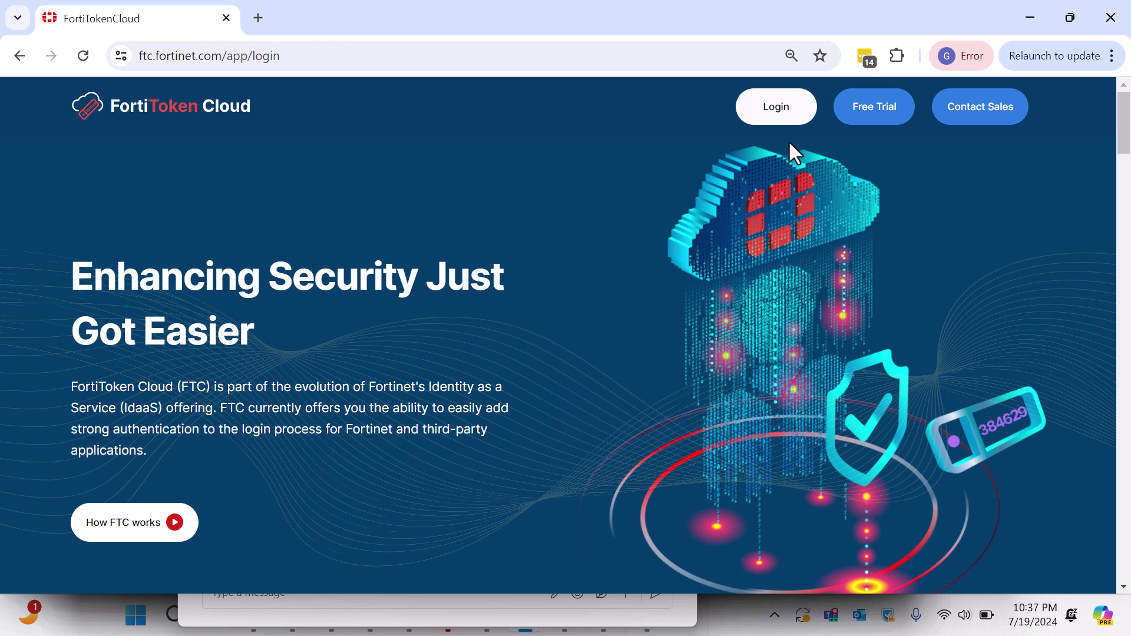
# Log in to FortiToken Cloud to reach the dashboard showing 1/100 users and 0 SMS credits
pyautogui.click(778, 111)
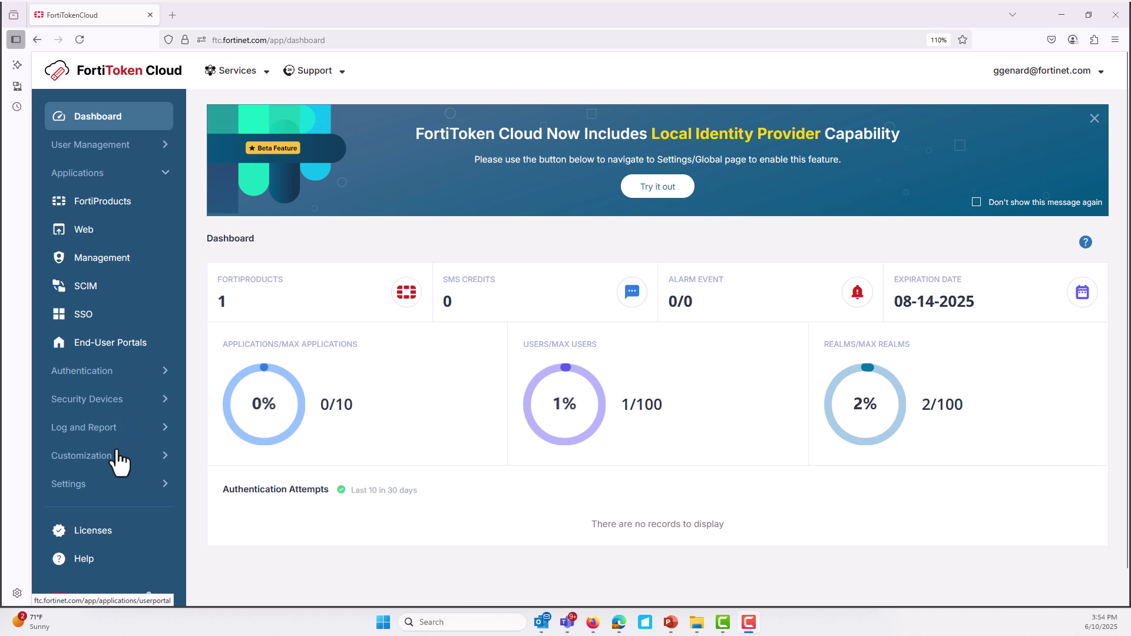
# Enable Local Identity Provider (Beta) in Settings > Global and apply the global settings change
pyautogui.click(112, 489)
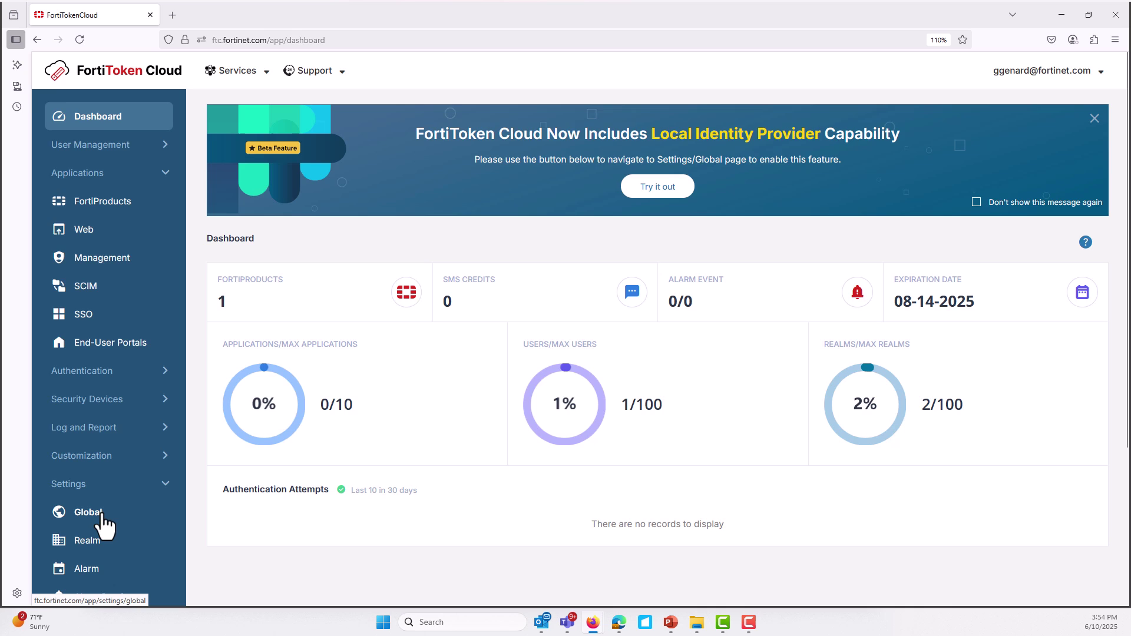
pyautogui.click(94, 513)
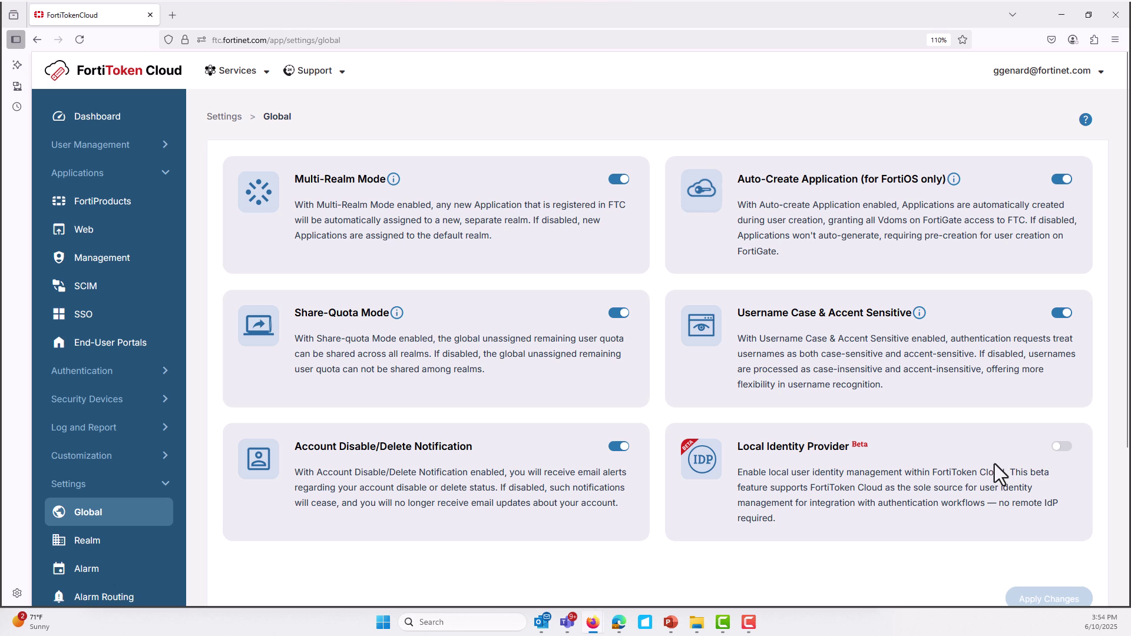
pyautogui.click(1066, 449)
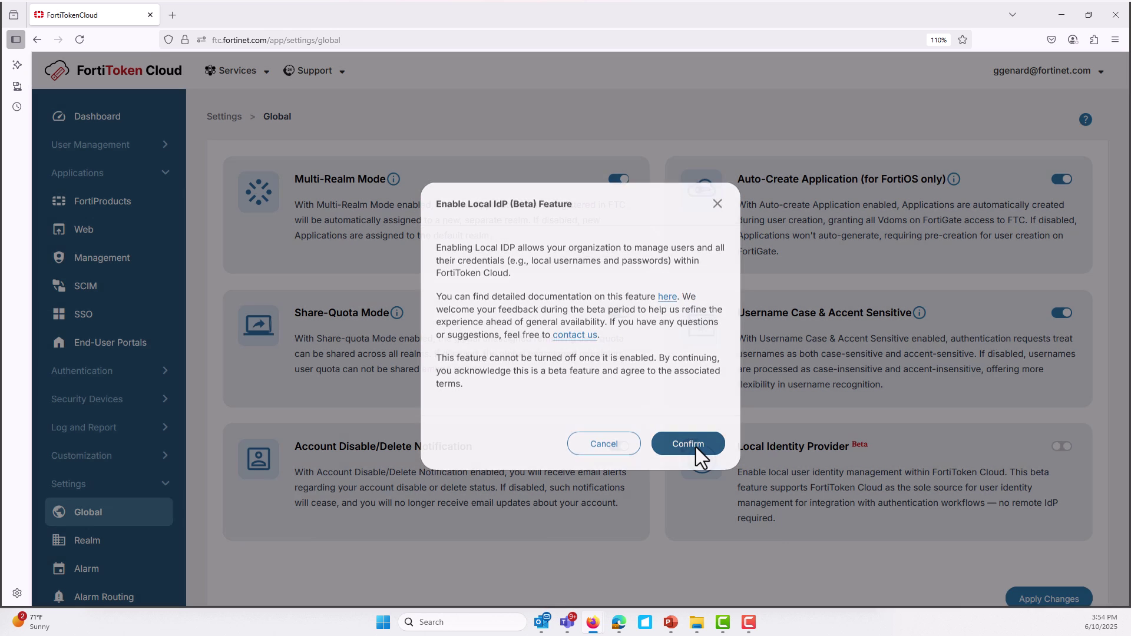
pyautogui.click(695, 448)
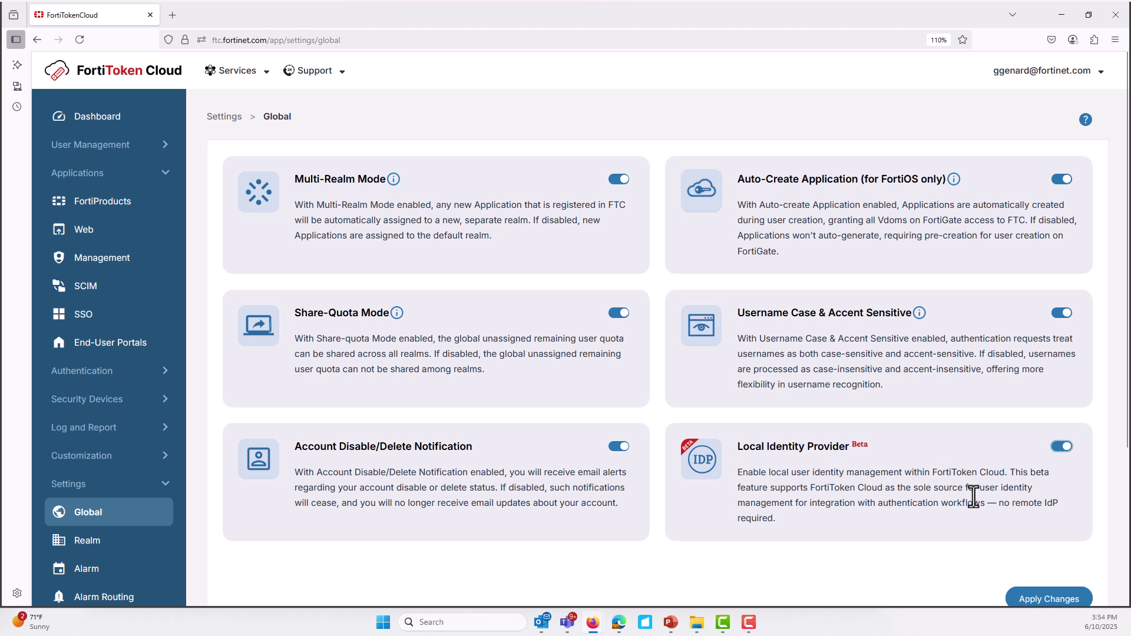
pyautogui.scroll(-3, 987, 511)
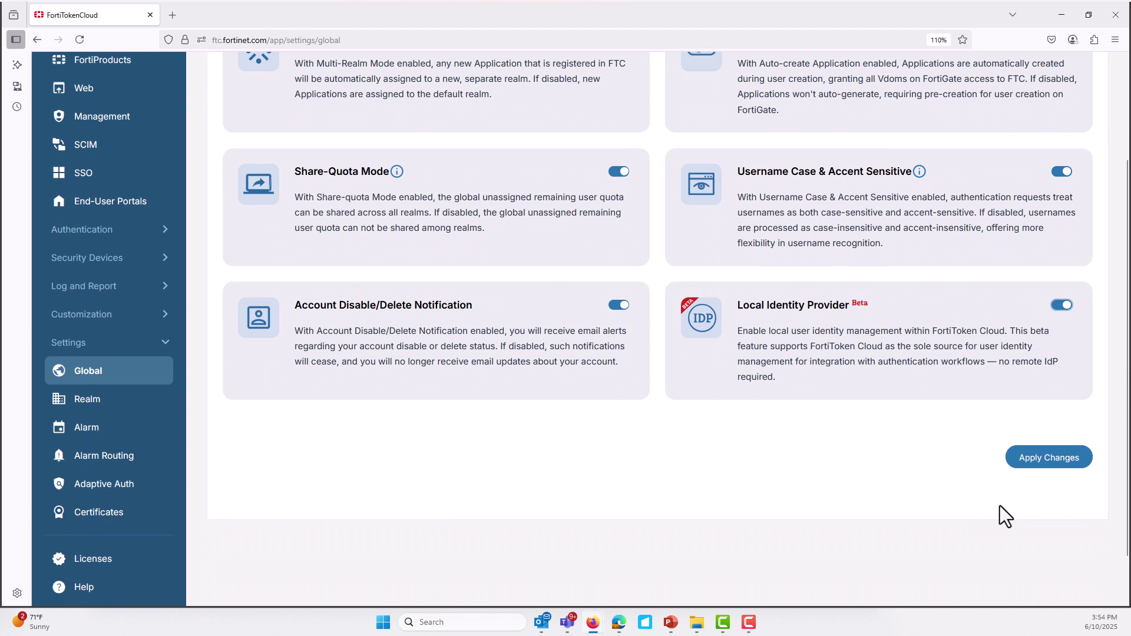
pyautogui.click(1048, 457)
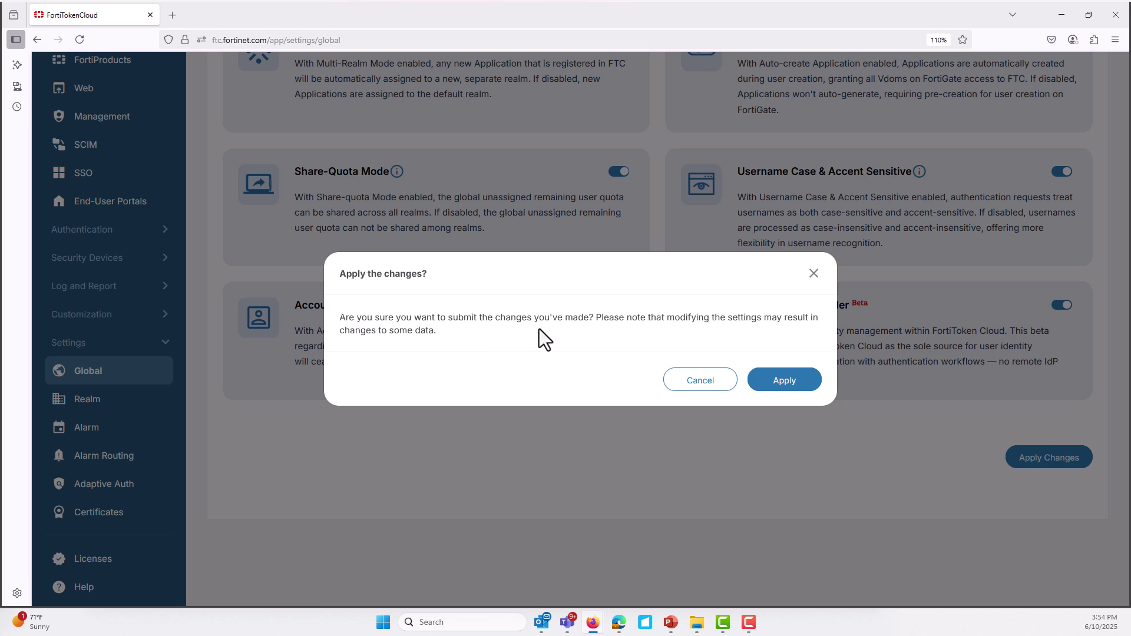
pyautogui.click(787, 389)
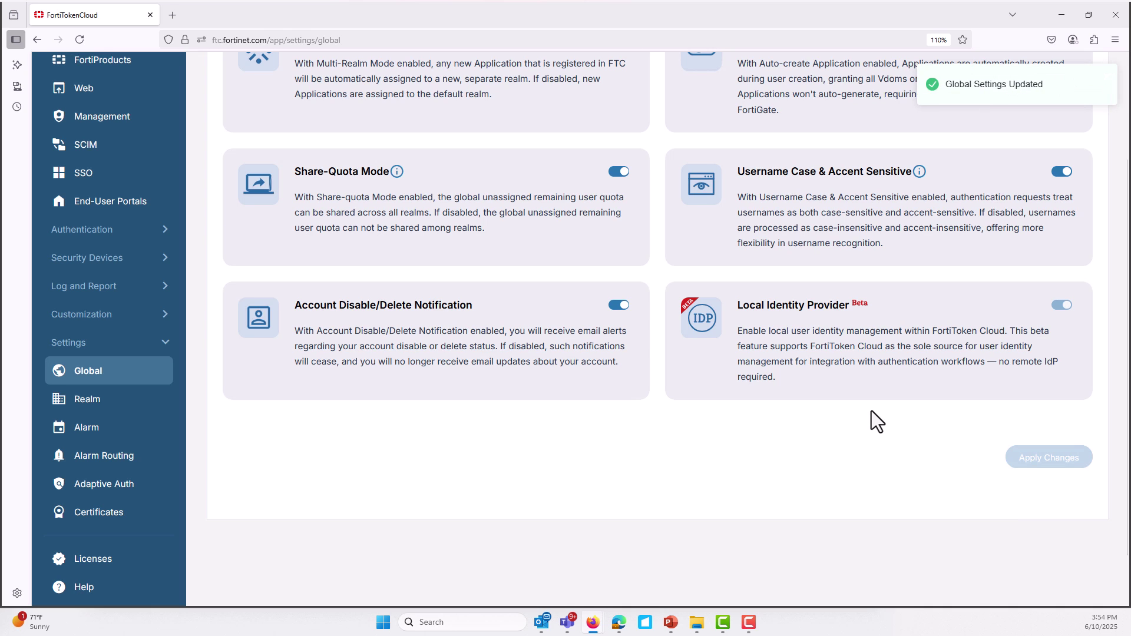
# Assign the FTCtest SSO app to the FGVMMLTM23012455-root realm with the OIDC interface
pyautogui.scroll(3, 871, 411)
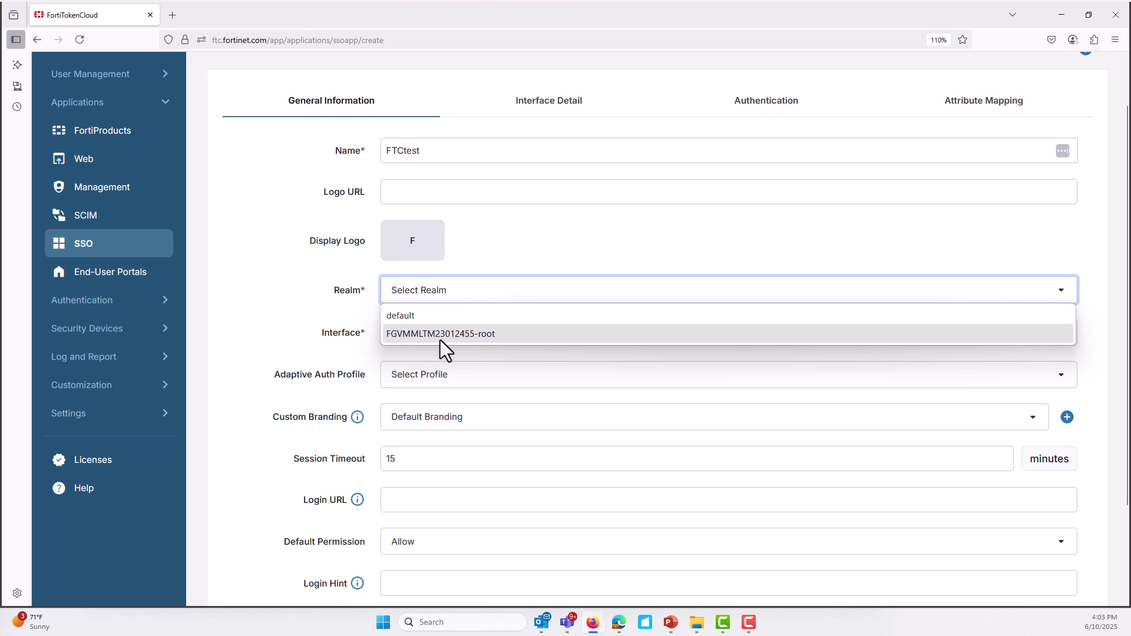
pyautogui.click(440, 341)
pyautogui.click(444, 335)
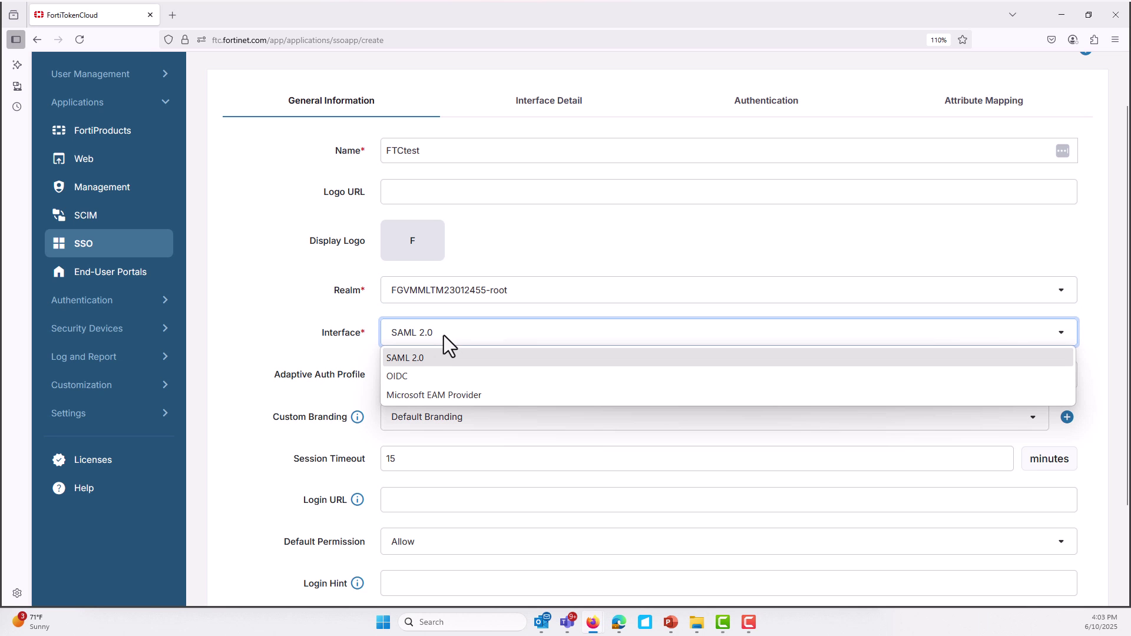
pyautogui.click(403, 377)
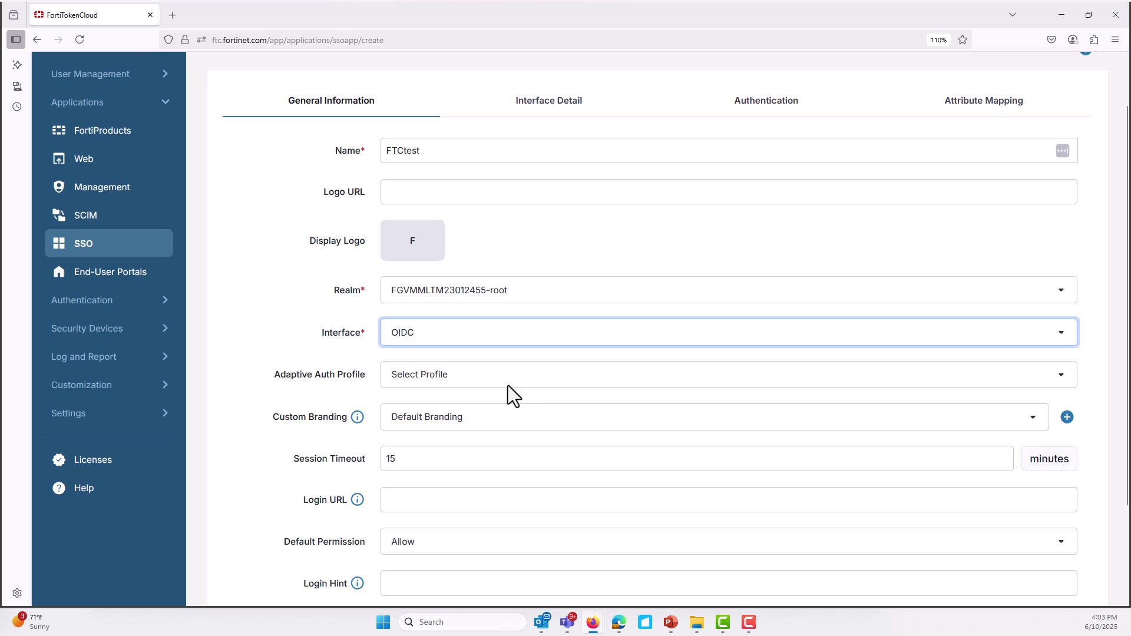
# Fill the login URL with the suggested portal address, keep permission at Allow, and continue to interface details
pyautogui.scroll(-2, 573, 435)
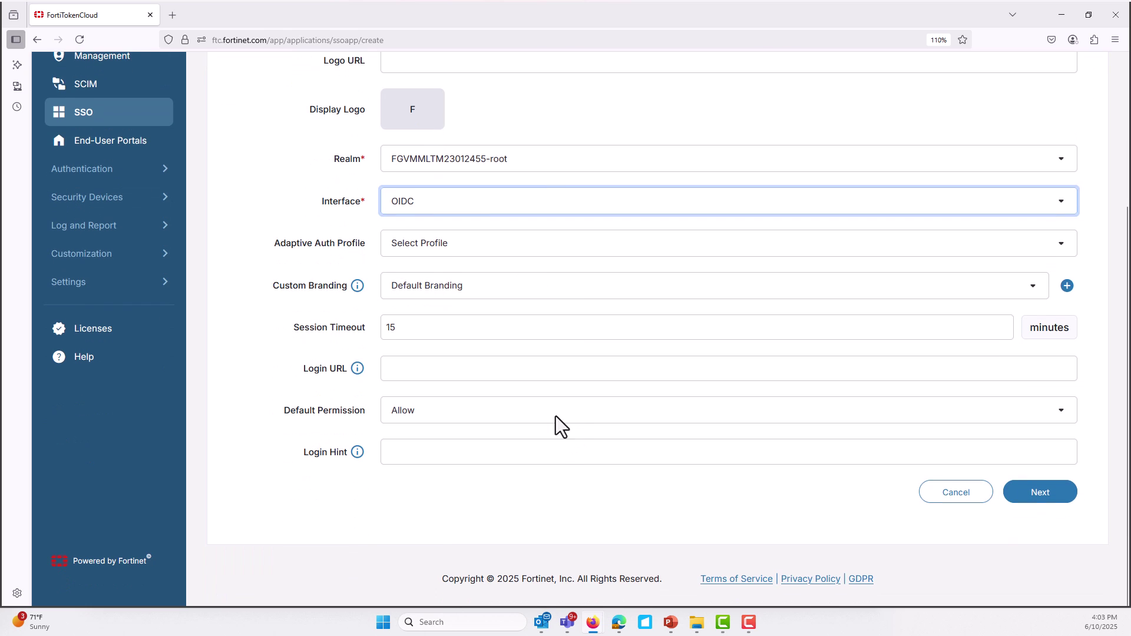
pyautogui.click(425, 367)
pyautogui.write('http')
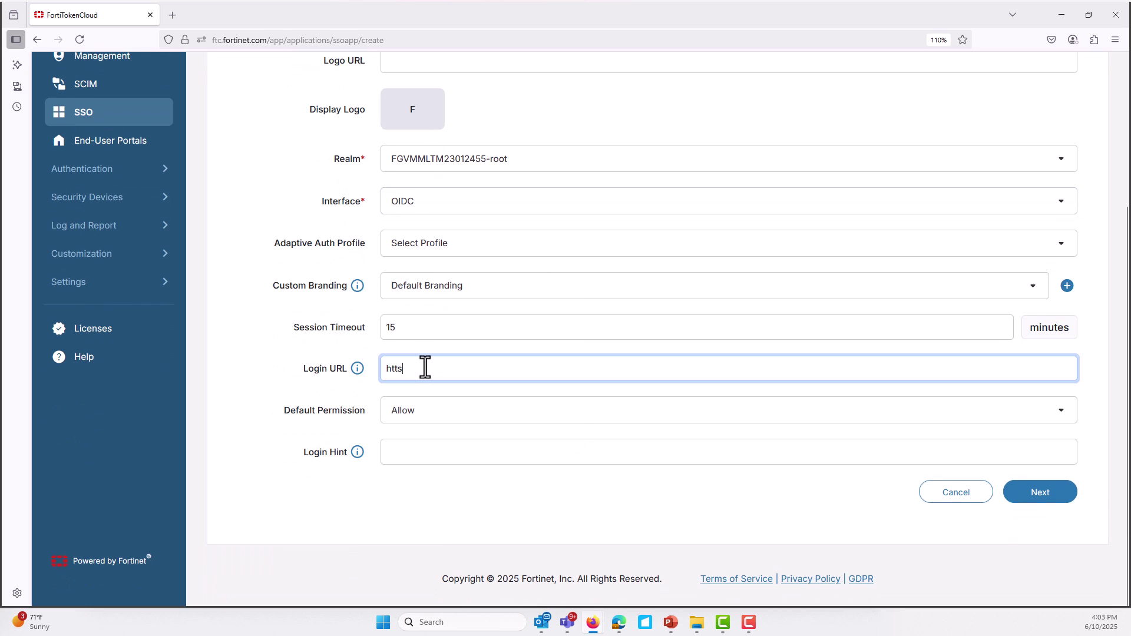
pyautogui.write('s:')
pyautogui.press('Down')
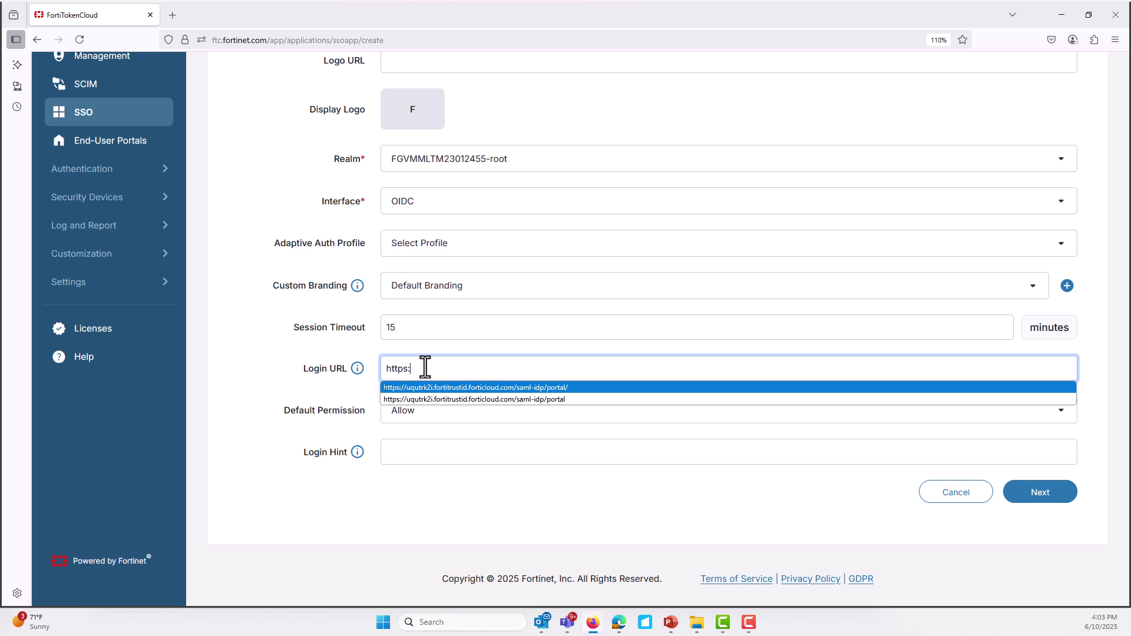
pyautogui.press('Return')
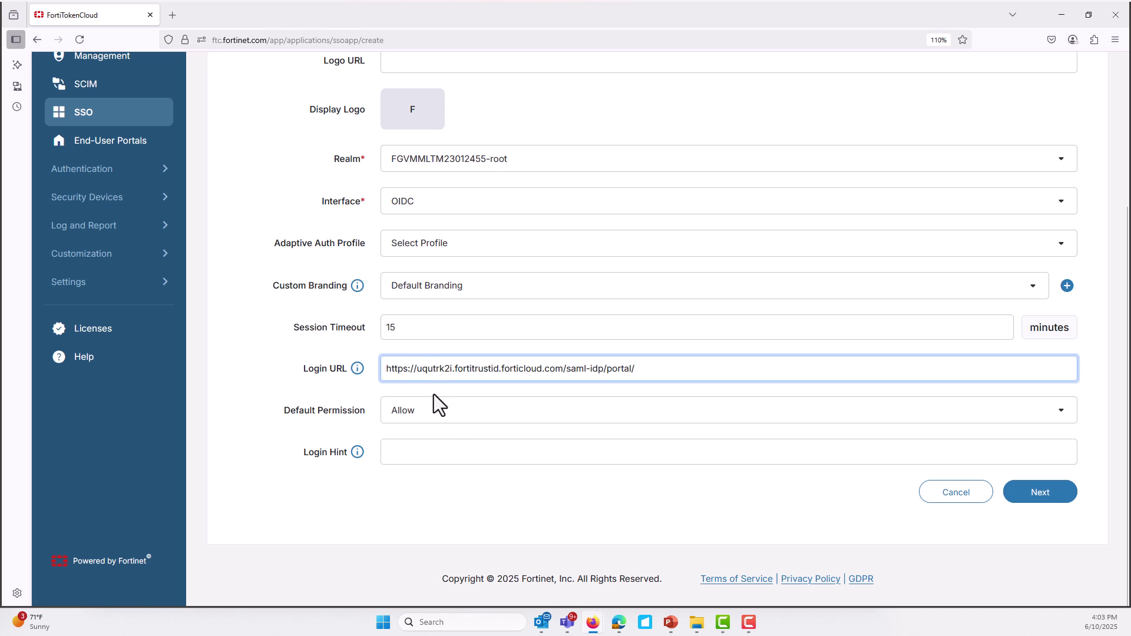
pyautogui.click(437, 413)
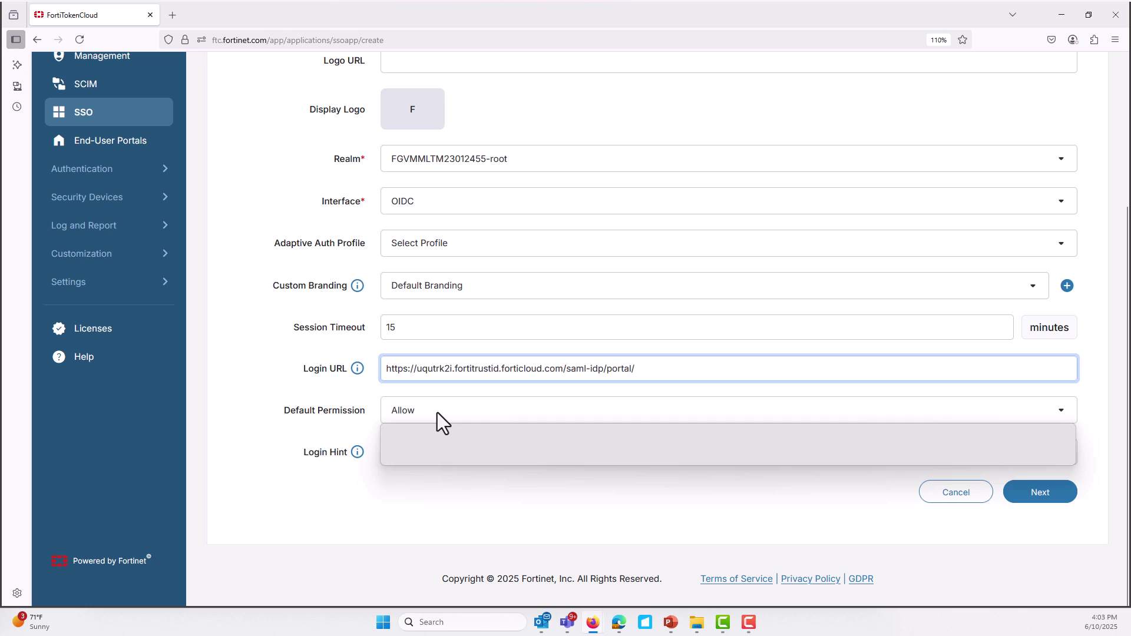
pyautogui.click(419, 435)
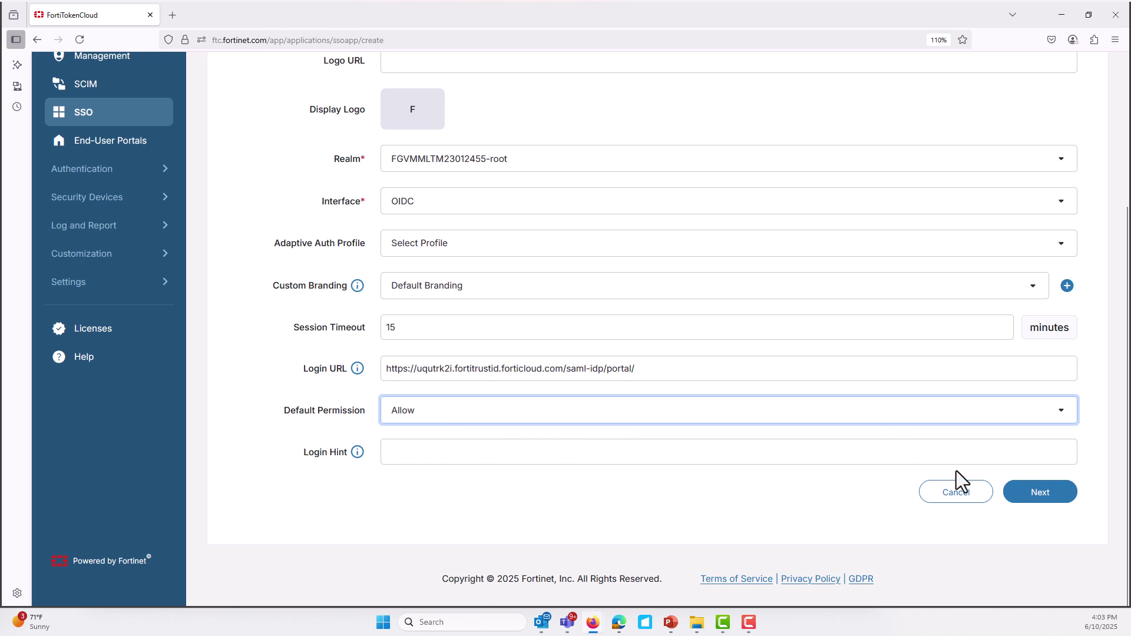
pyautogui.click(1042, 498)
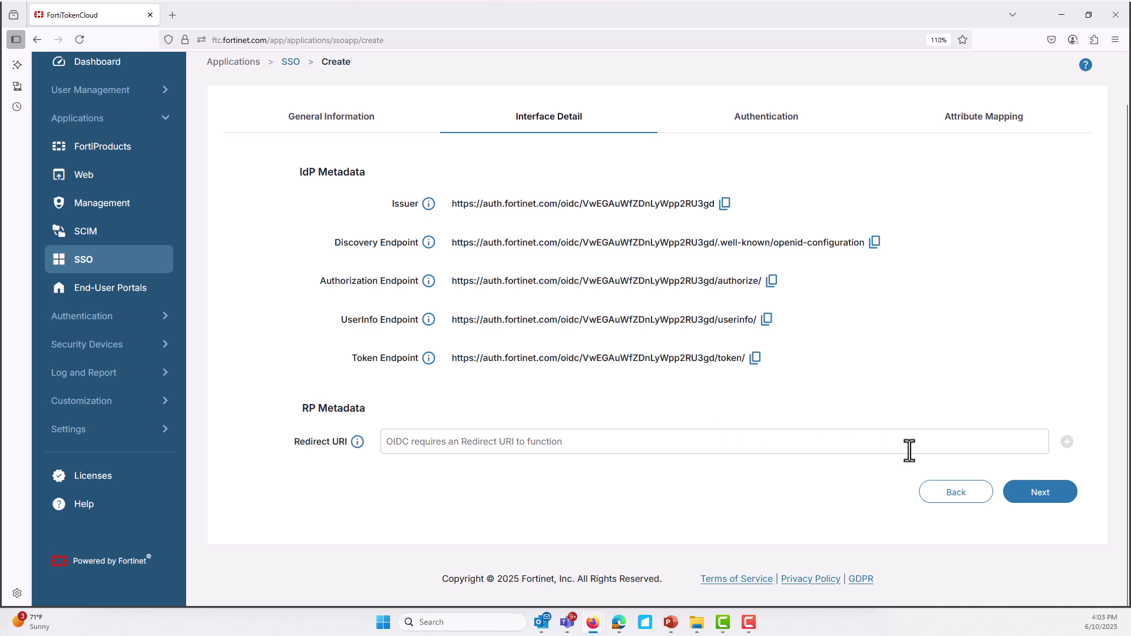
# Advance past the Interface Detail and Authentication steps to the attribute mapping step
pyautogui.click(1040, 495)
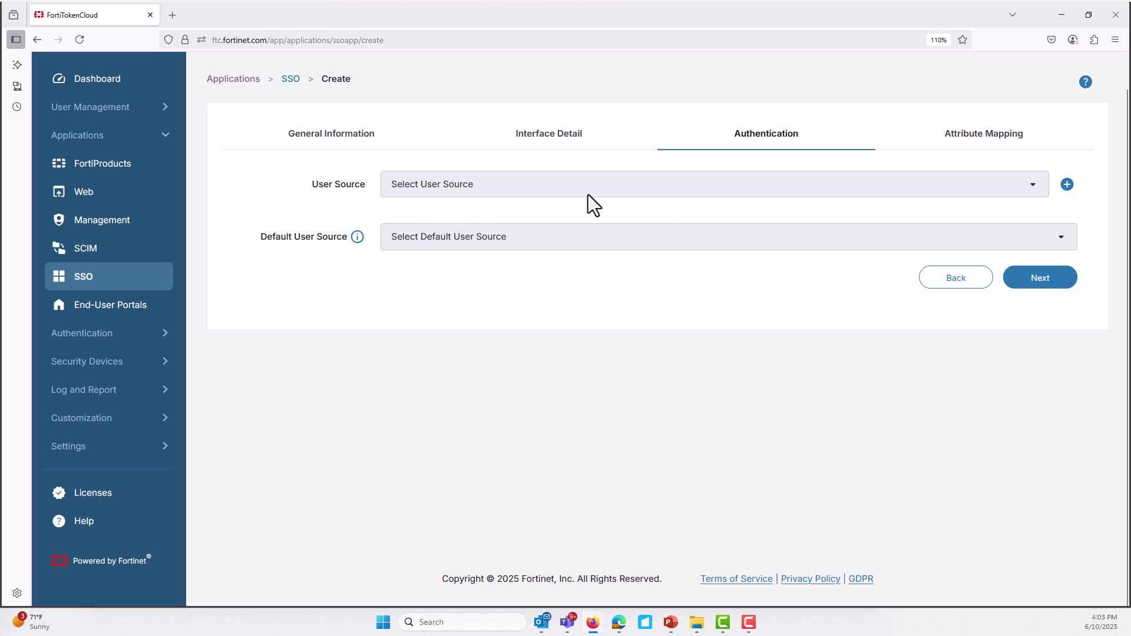
pyautogui.click(1028, 283)
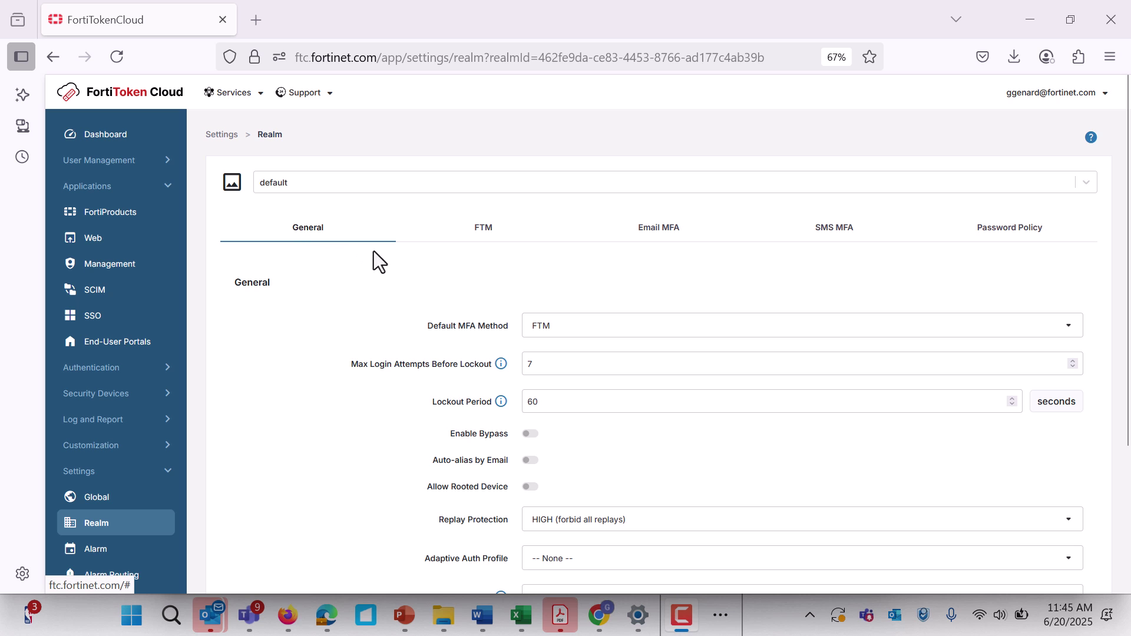
# Enable Auto-alias by Email for the default realm, accept the warning, and apply the change
pyautogui.click(531, 460)
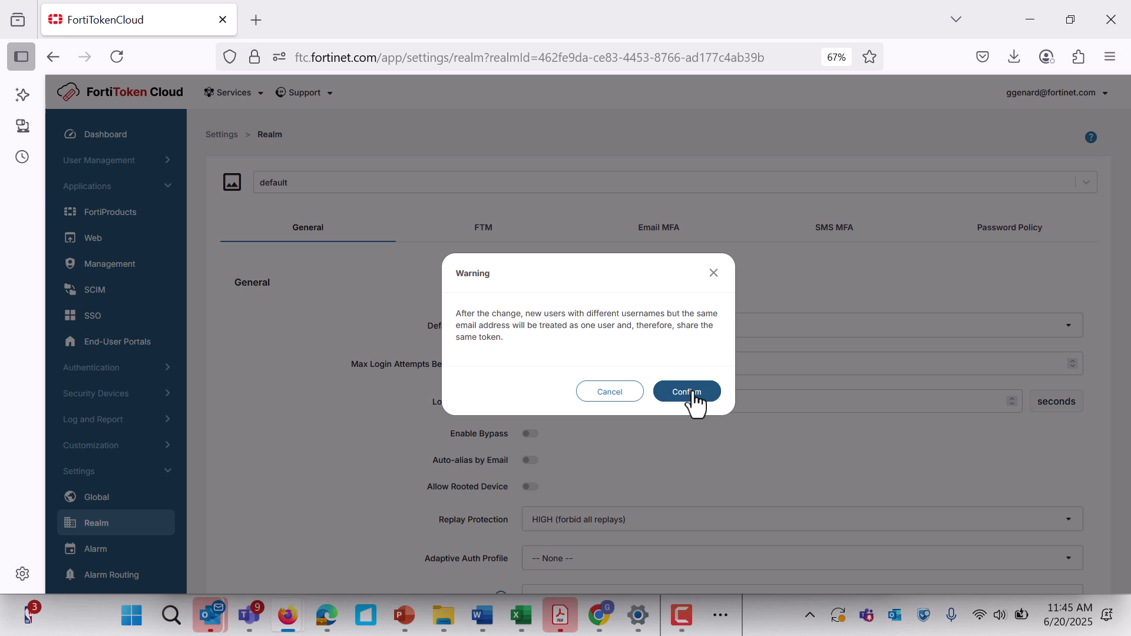
pyautogui.click(692, 395)
pyautogui.scroll(-3, 892, 461)
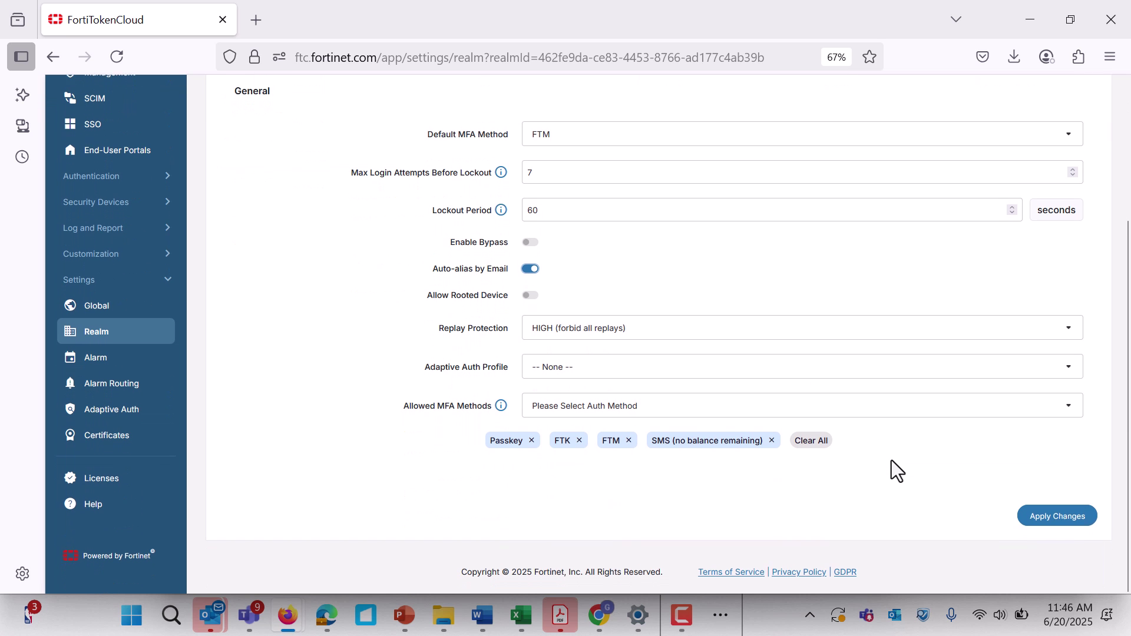
pyautogui.click(1083, 519)
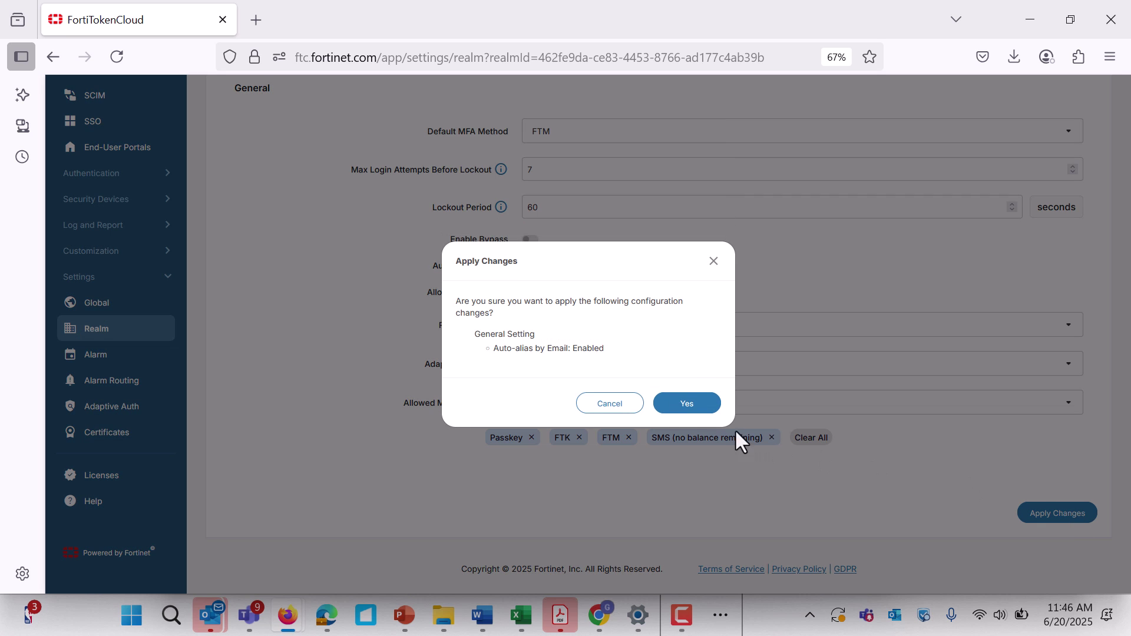
pyautogui.click(678, 403)
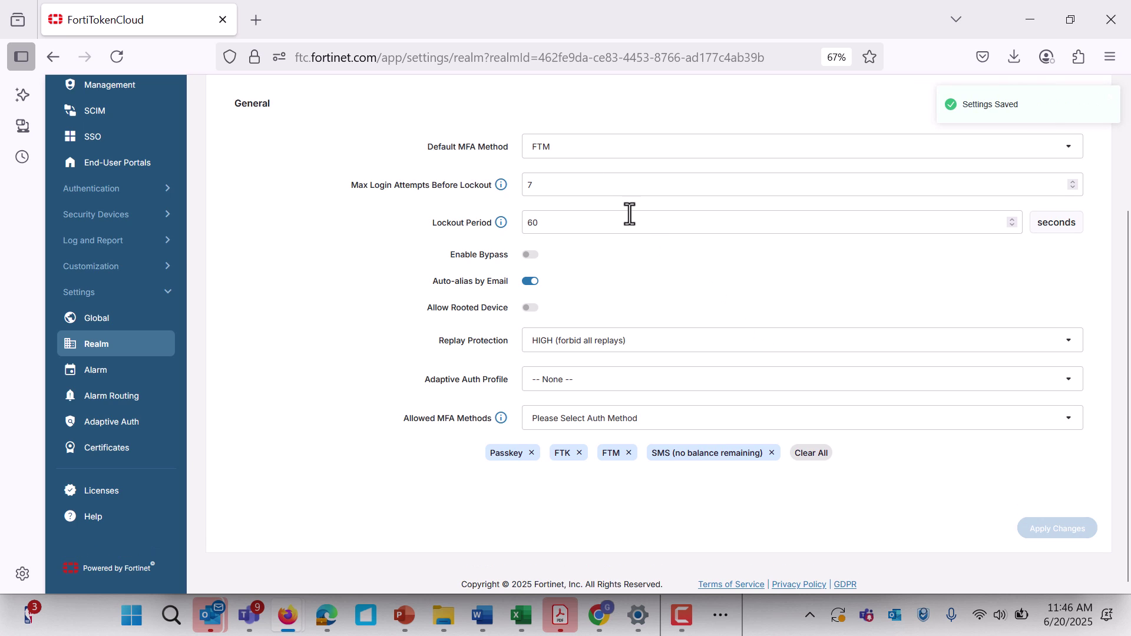